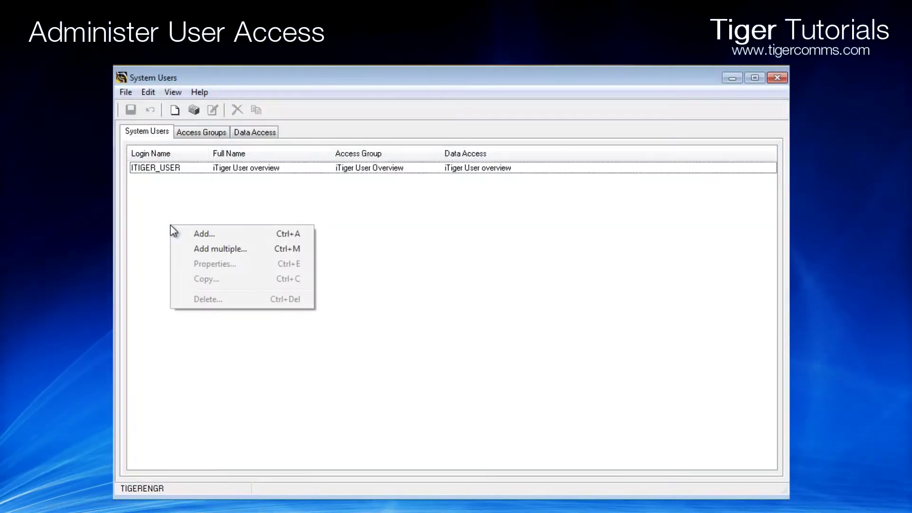
Open the empty New System User form from the System Users list's context menu
left_click(197, 235)
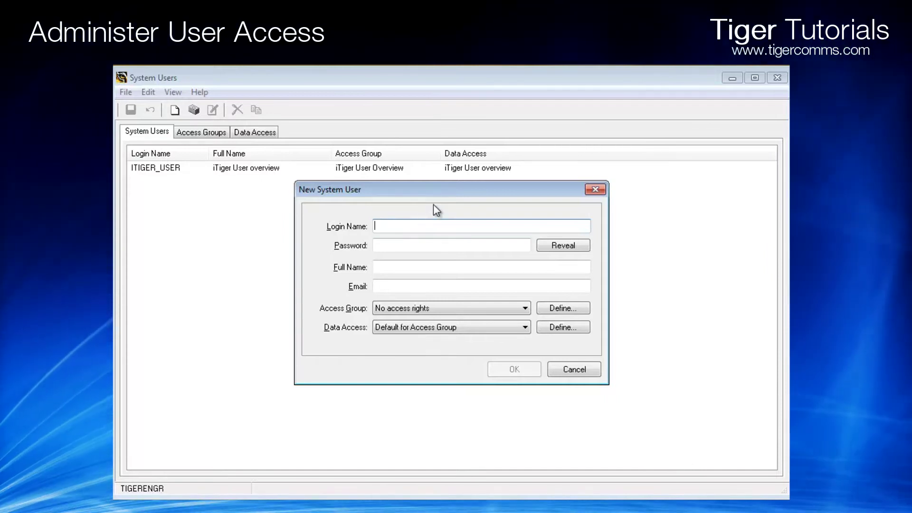
Enter login name TigerTest and a password, checking it with Reveal
type("Tig")
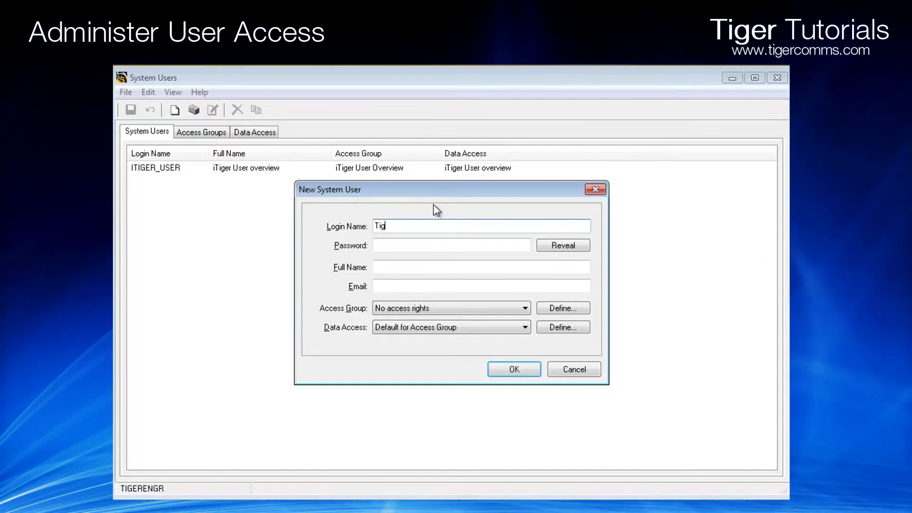
type("erTest")
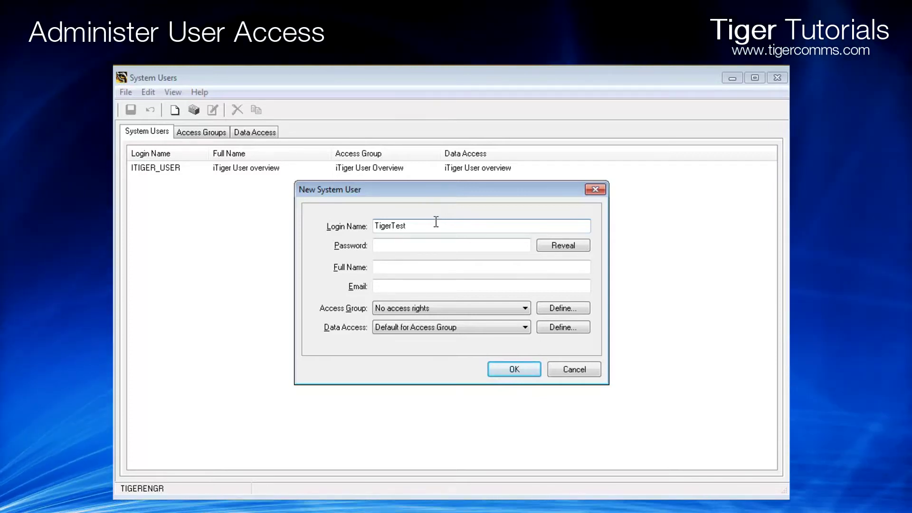
left_click(436, 244)
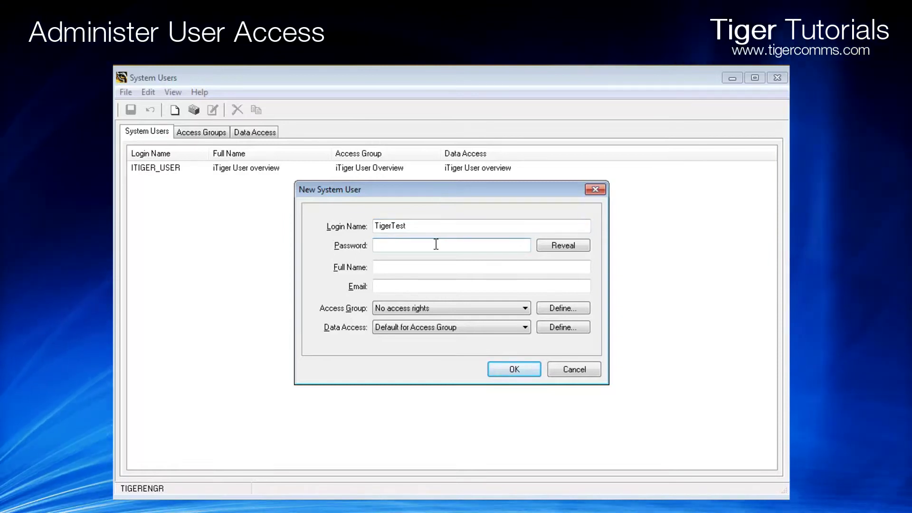
type("tiger")
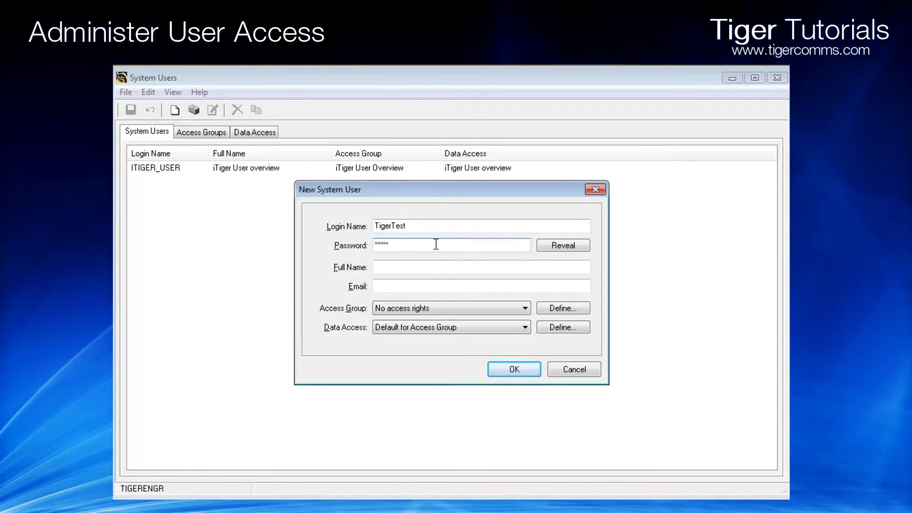
left_click(544, 247)
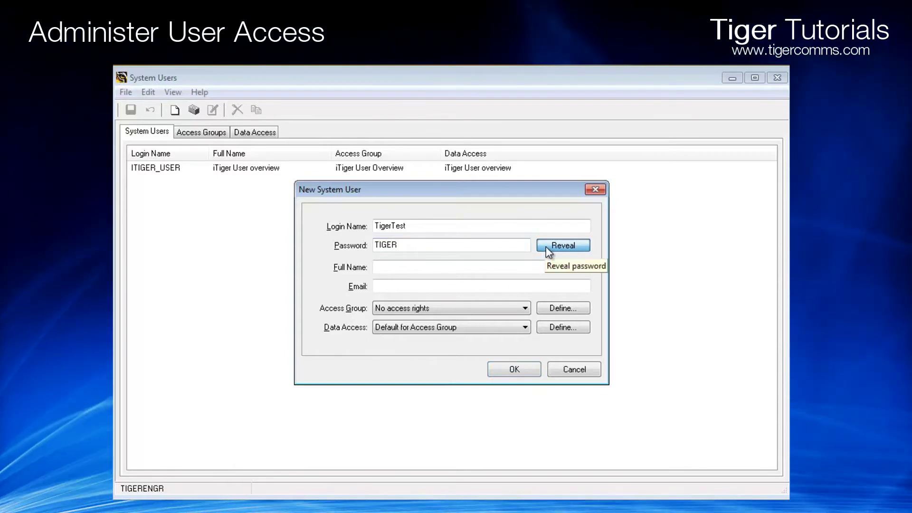
left_click(545, 247)
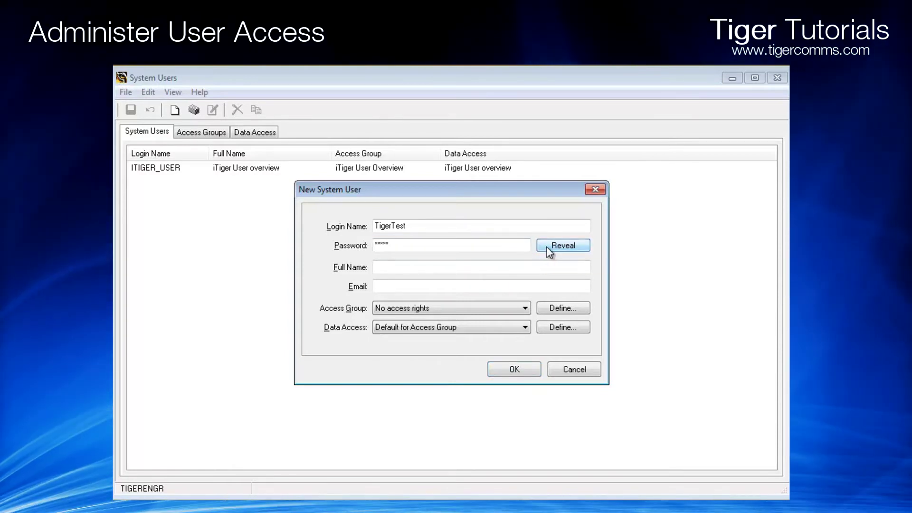
Fill in the user's full name and e-mail address
left_click(502, 268)
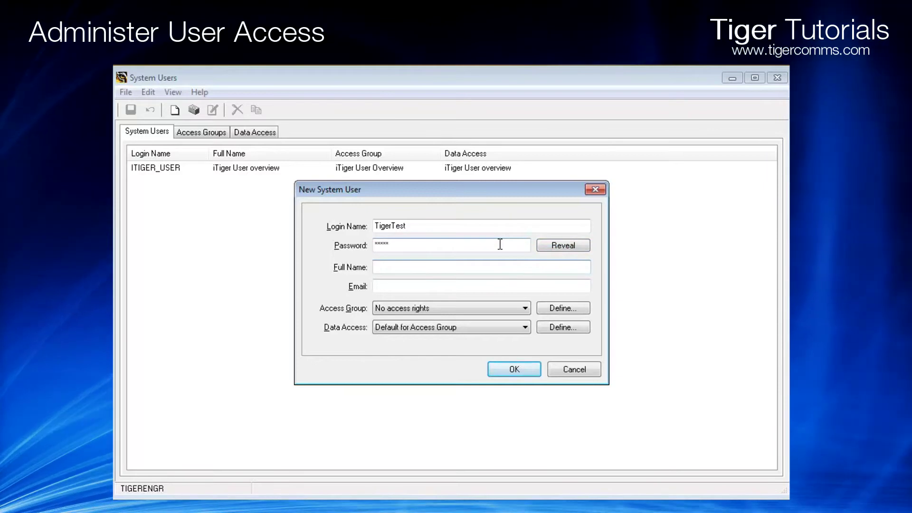
type("Tiger Test User")
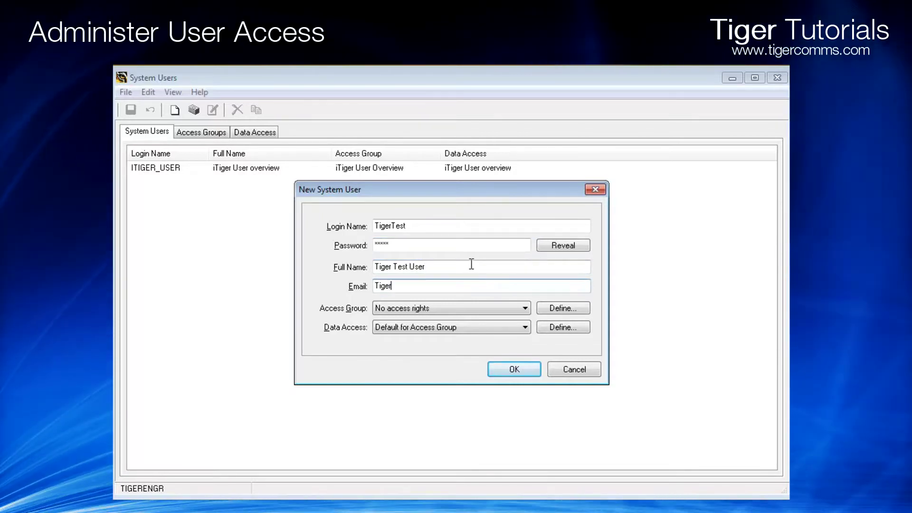
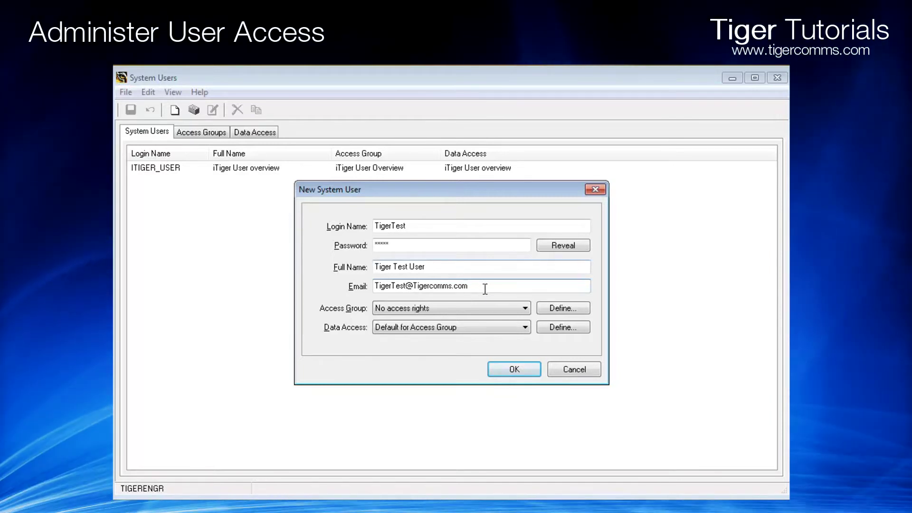
left_click(510, 308)
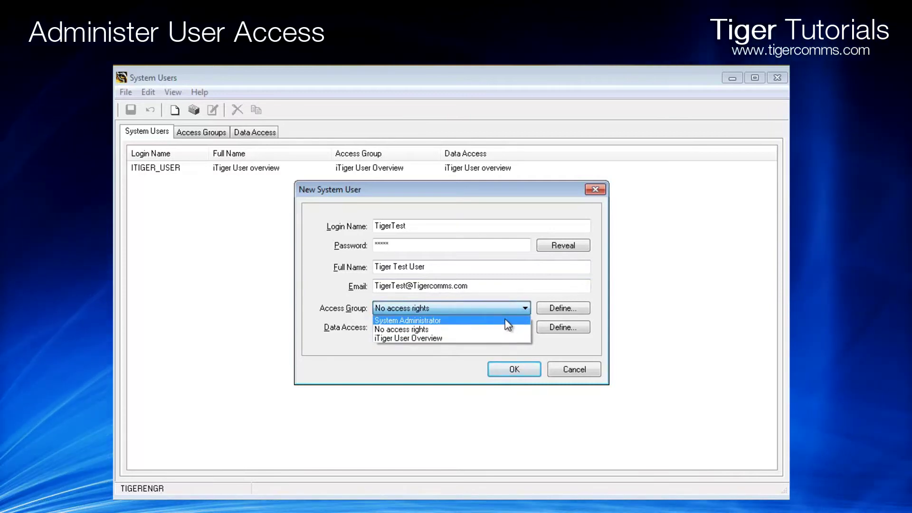
Leave Access Group and Data Access unchanged and bring up the Access Groups list for defining a new group
left_click(520, 307)
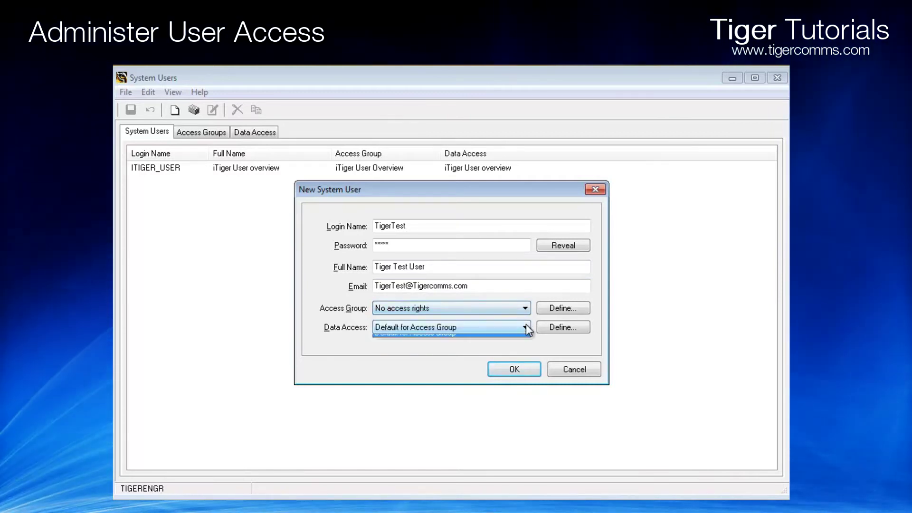
left_click(524, 328)
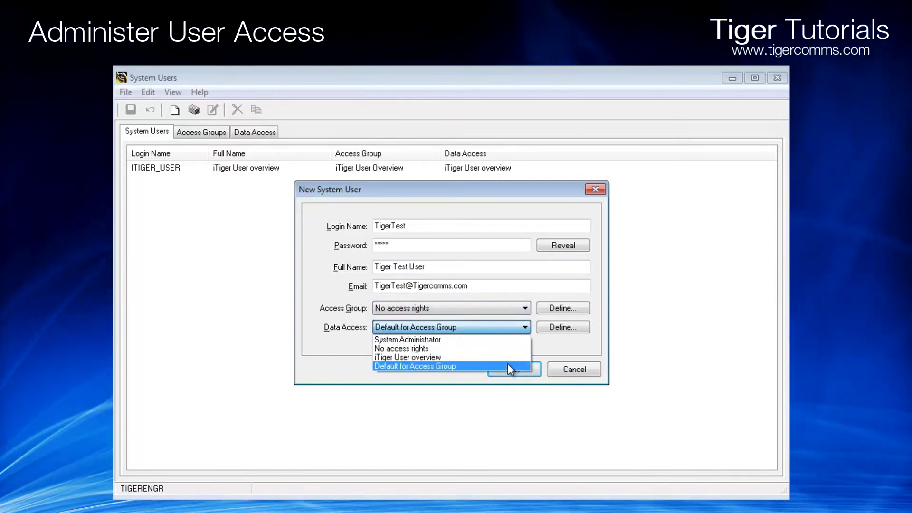
left_click(520, 306)
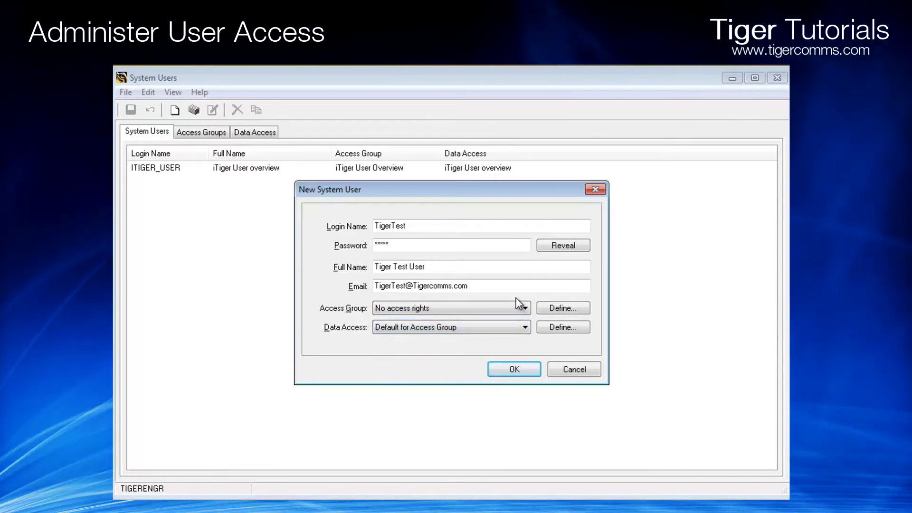
left_click(548, 310)
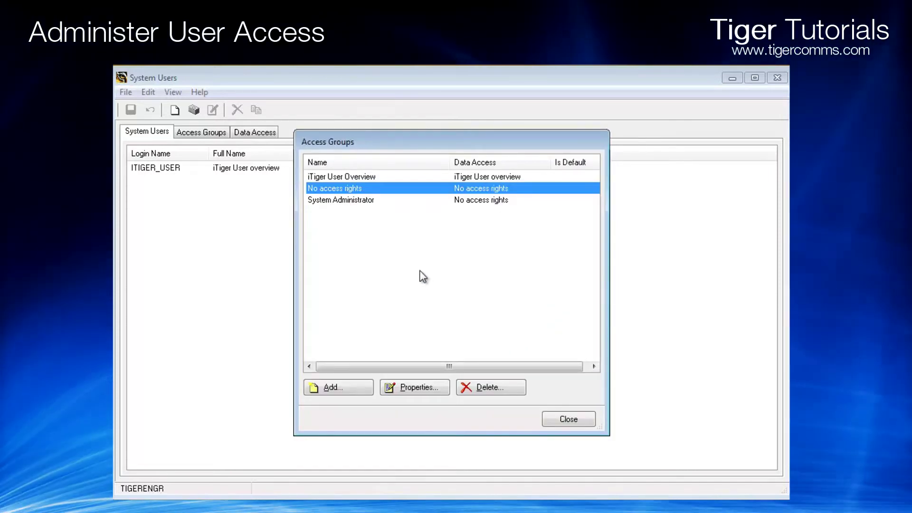
Add a new access group named TigerTest with All Reports ticked on Report Types
left_click(361, 386)
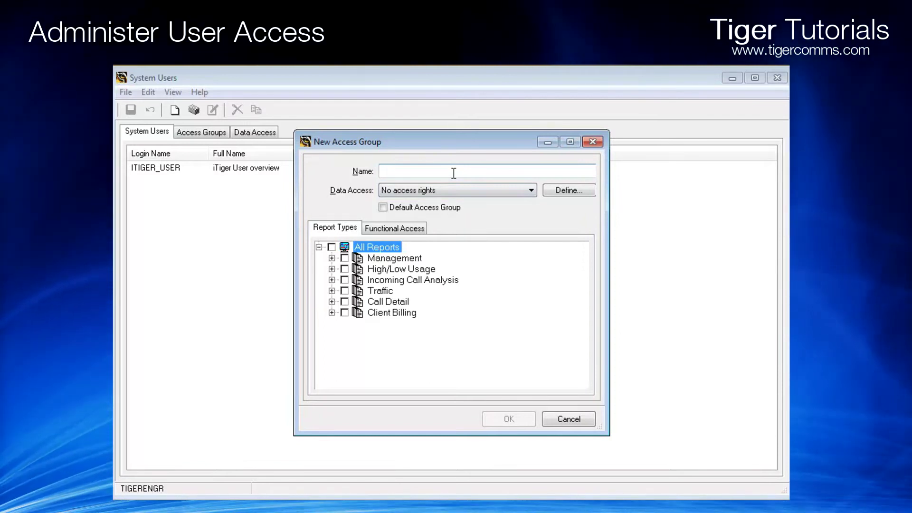
type("TigerTe")
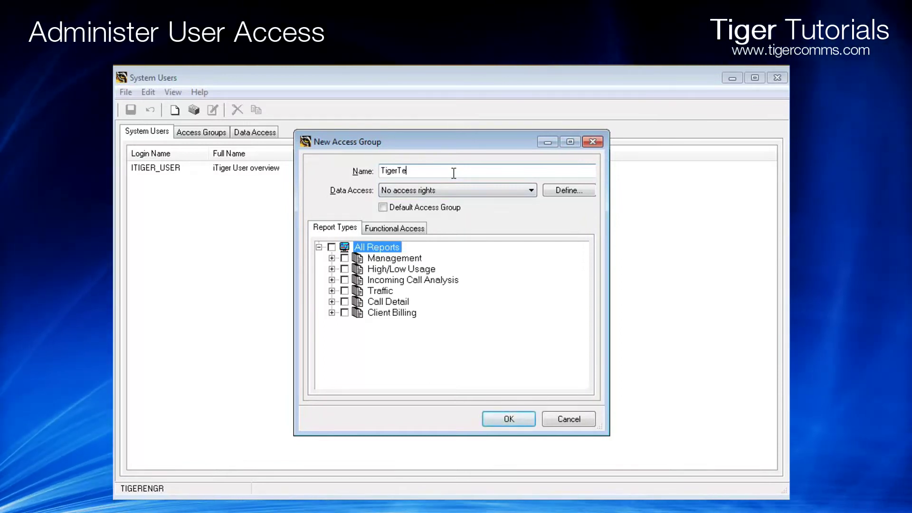
type("st")
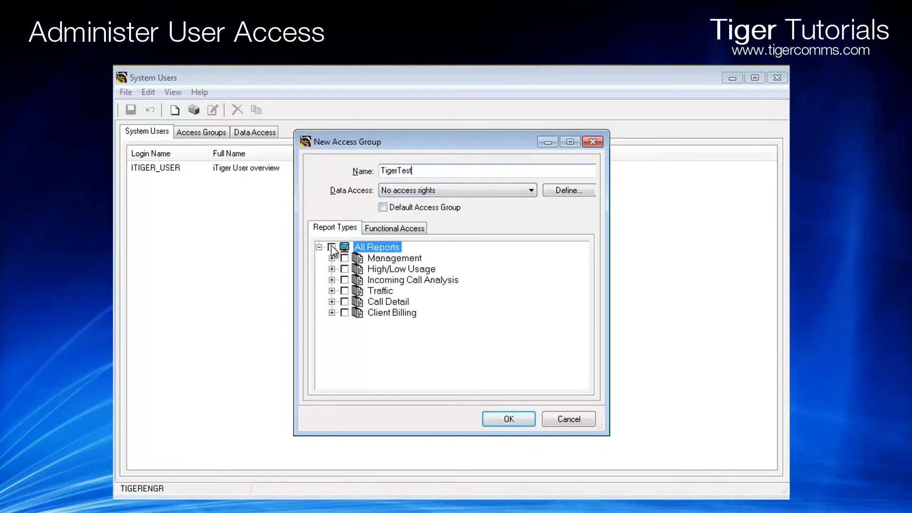
left_click(331, 246)
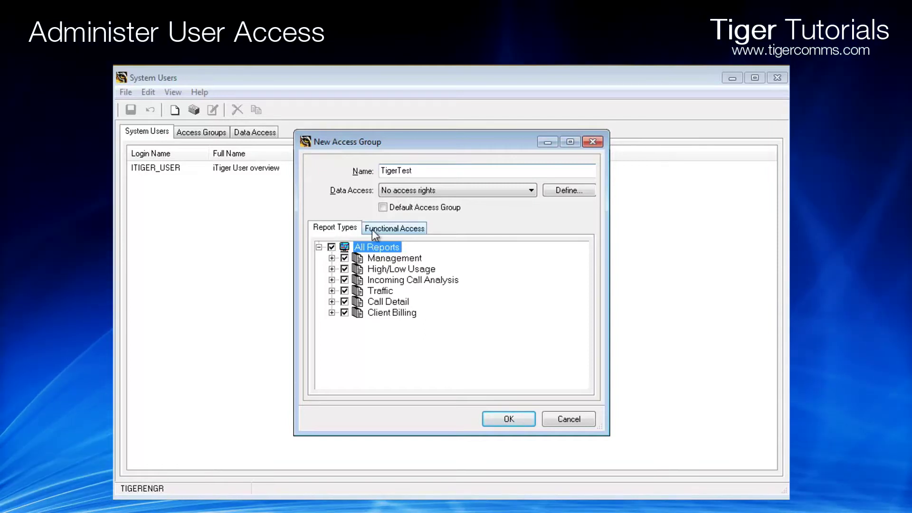
On Functional Access, allow the System functions, Reports and Scheduler
left_click(398, 230)
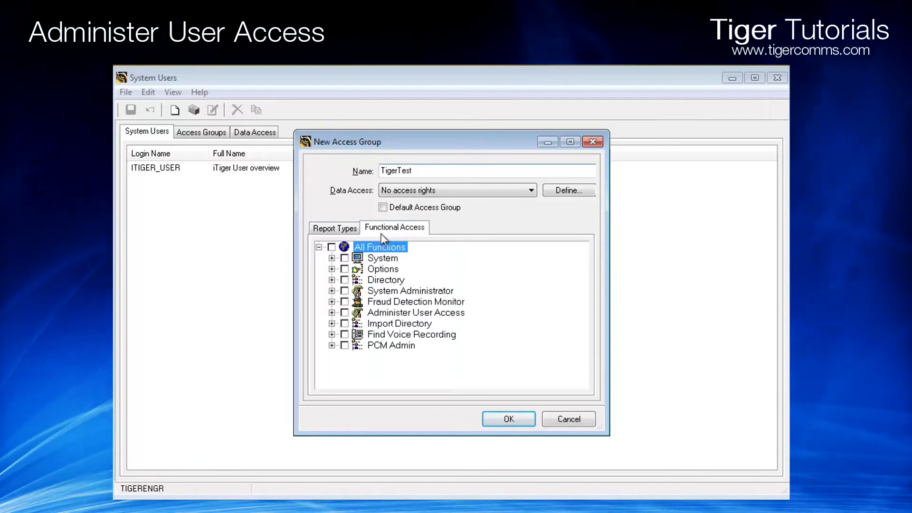
left_click(331, 257)
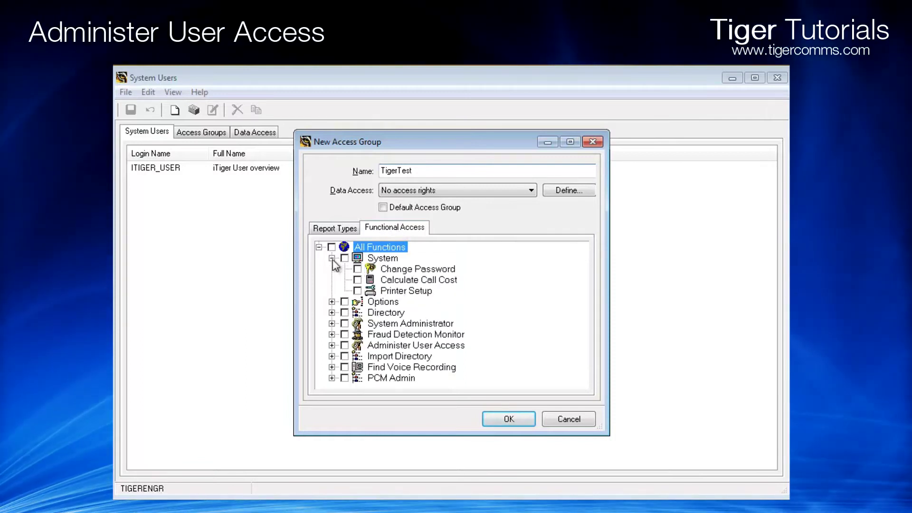
left_click(331, 301)
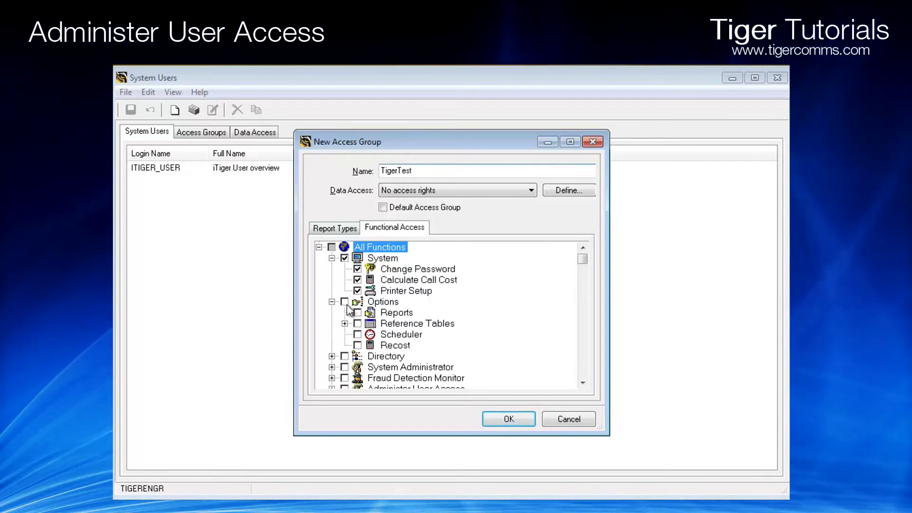
left_click(358, 313)
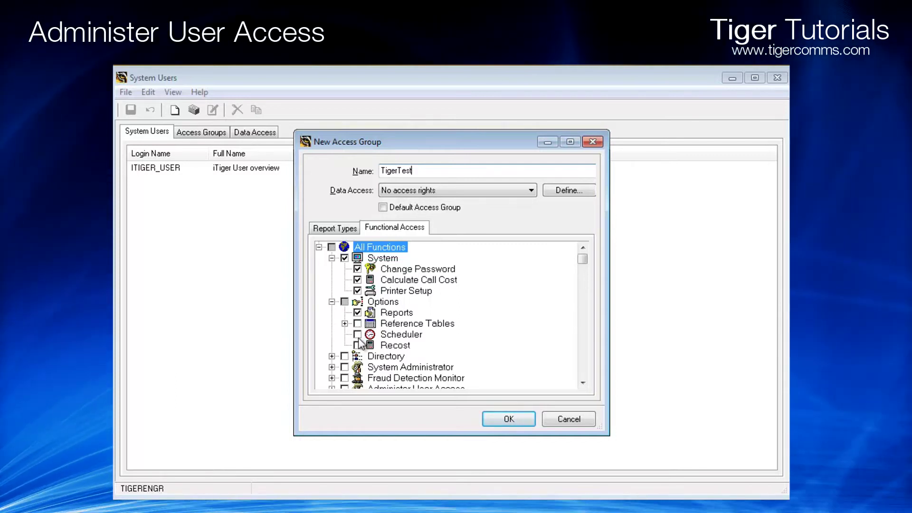
left_click(358, 336)
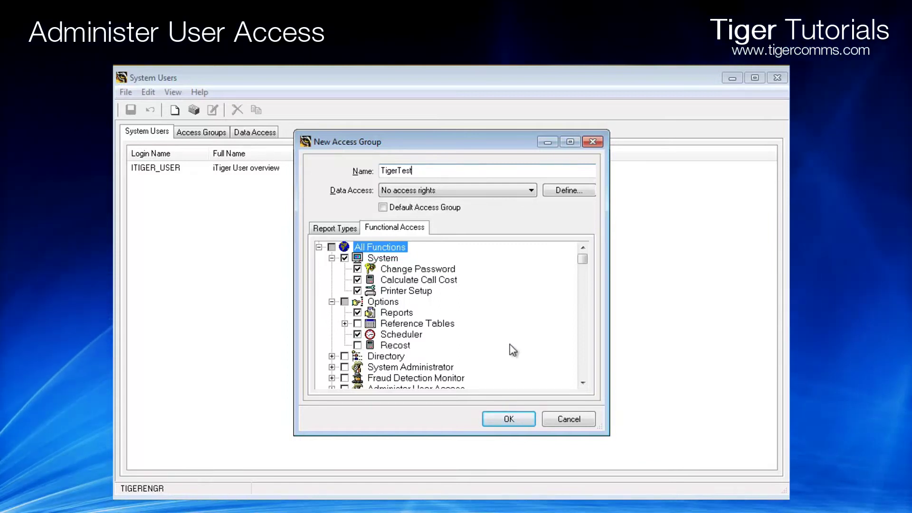
Allow Directory > Directory Definition and create the TigerTest access group
left_click(582, 383)
left_click(582, 383)
left_click(582, 382)
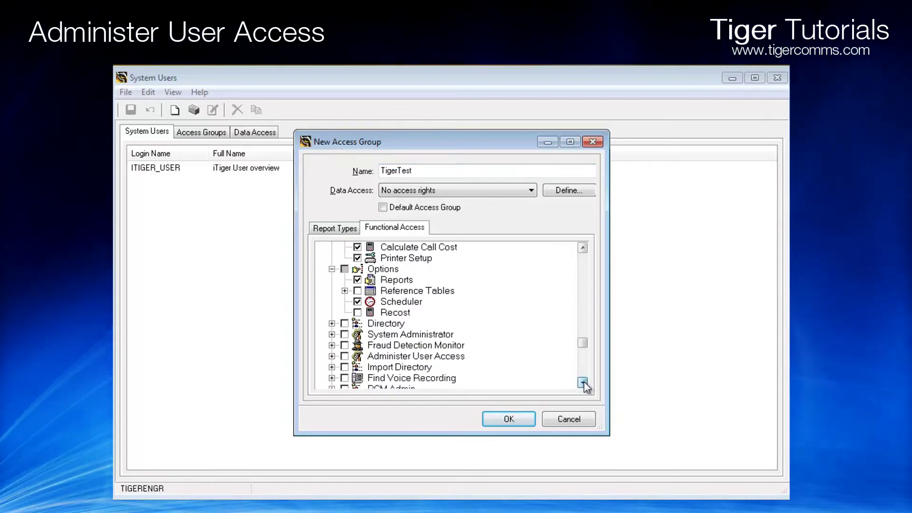
left_click(583, 382)
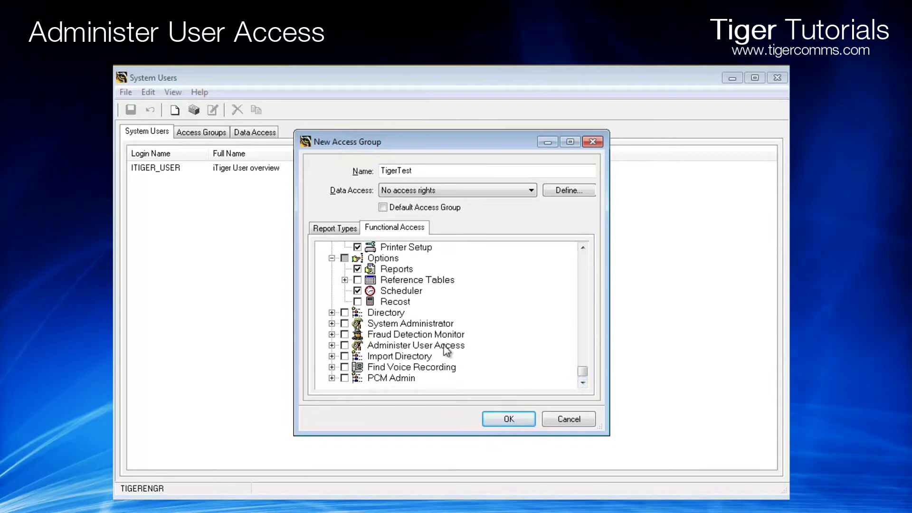
left_click(332, 313)
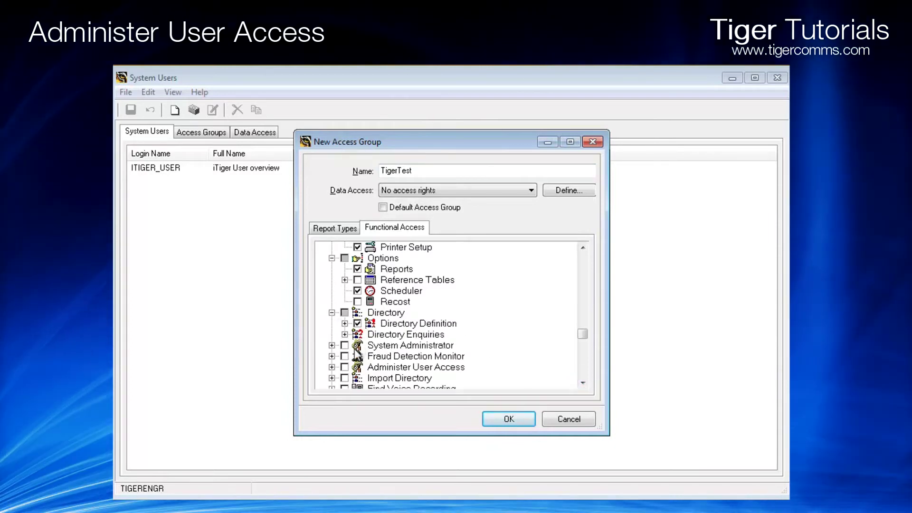
left_click(582, 383)
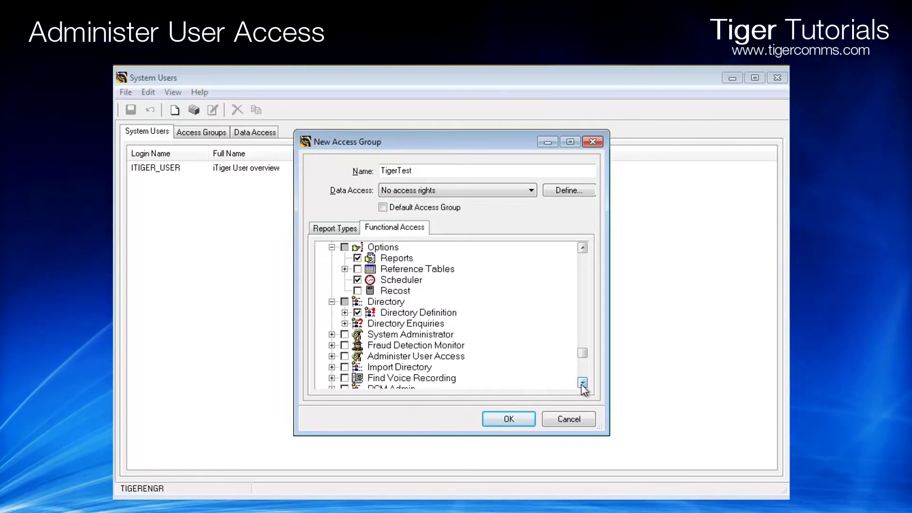
left_click(582, 383)
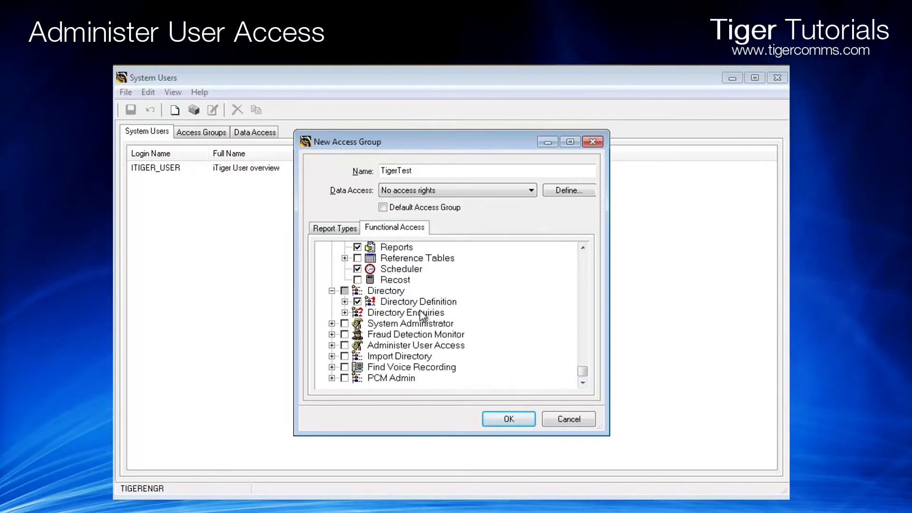
left_click_drag(583, 371, 583, 261)
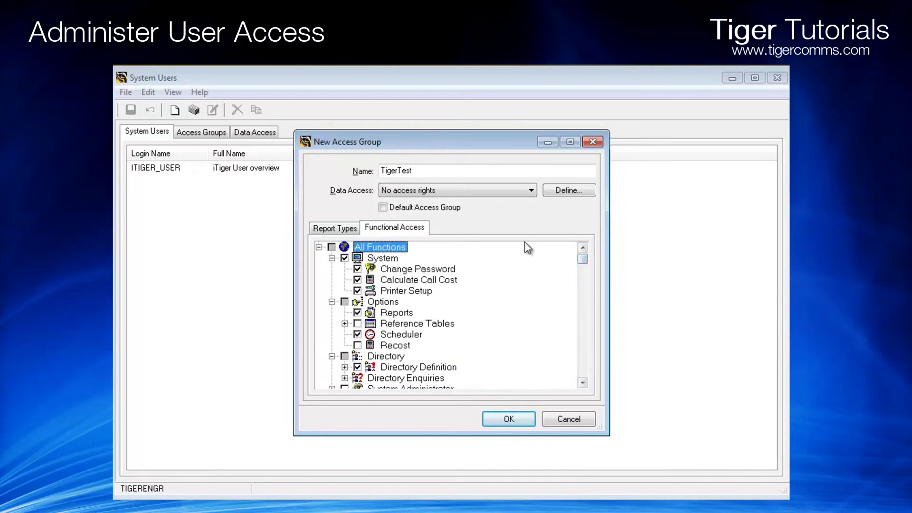
left_click(521, 421)
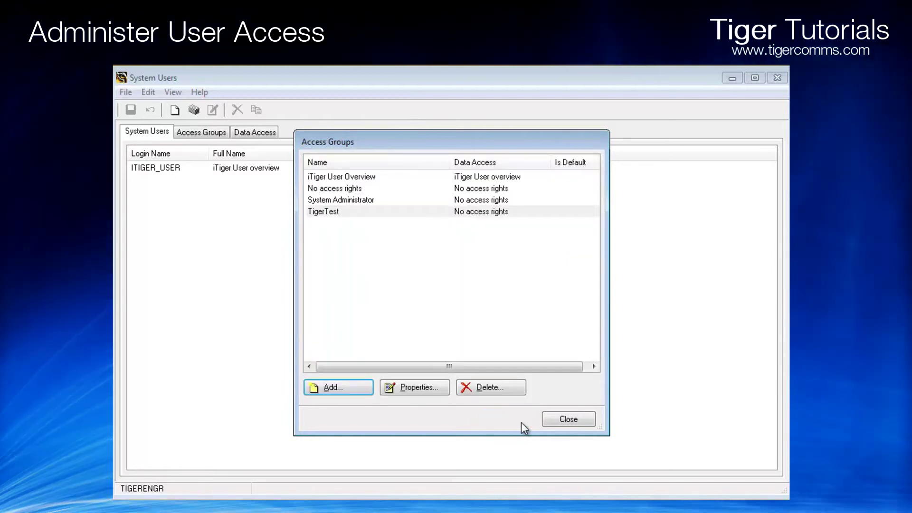
Close the Access Groups list and bring up the Data Access definitions list
left_click(561, 421)
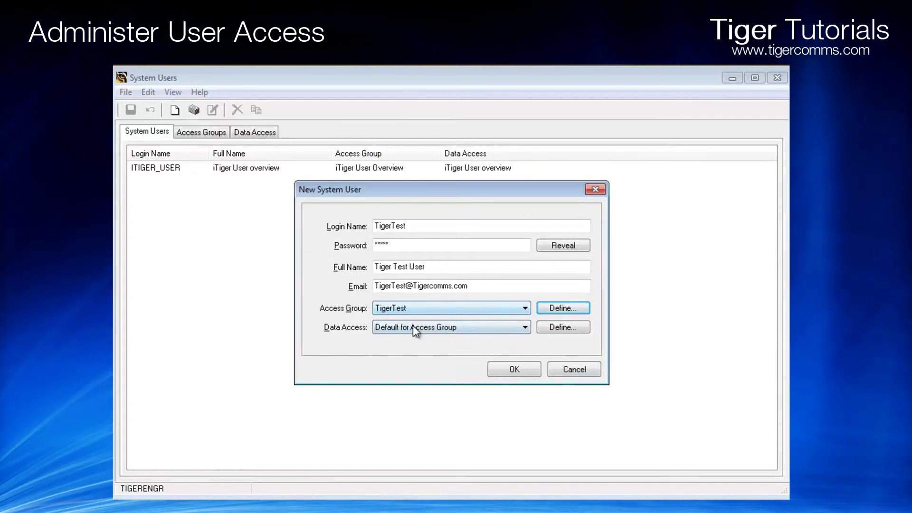
left_click(546, 330)
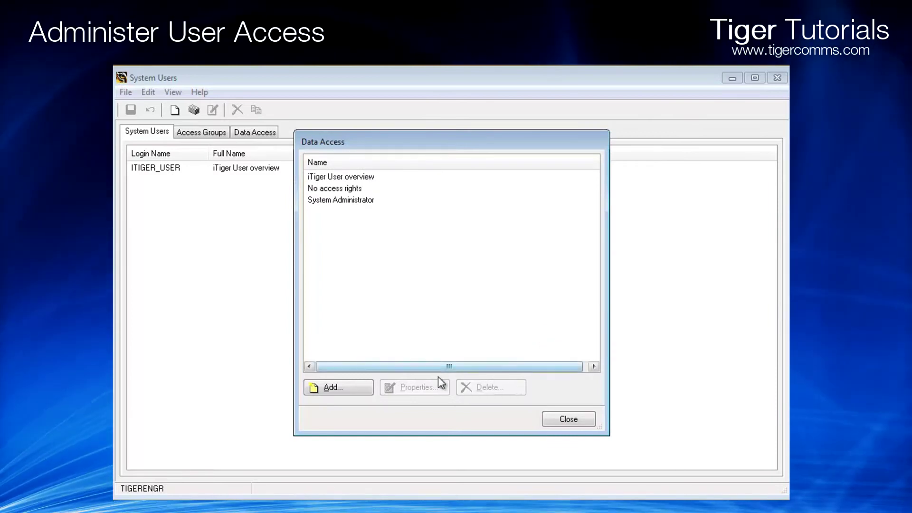
Add data access TigerTest on Sample View with call data limited to Training
left_click(363, 385)
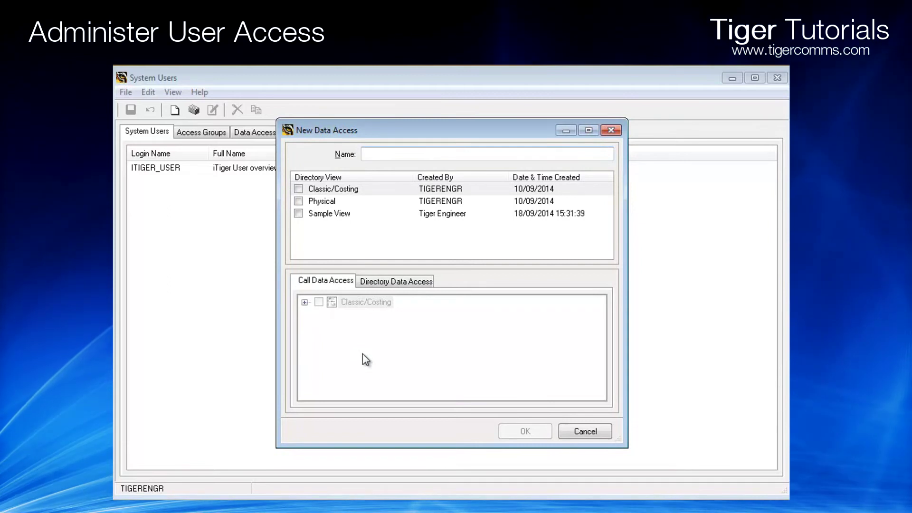
type("TigerTe")
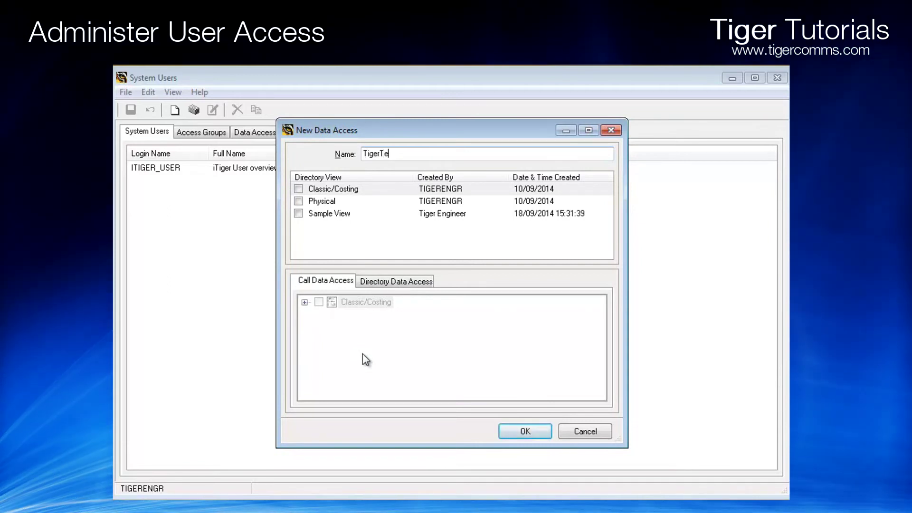
type("st")
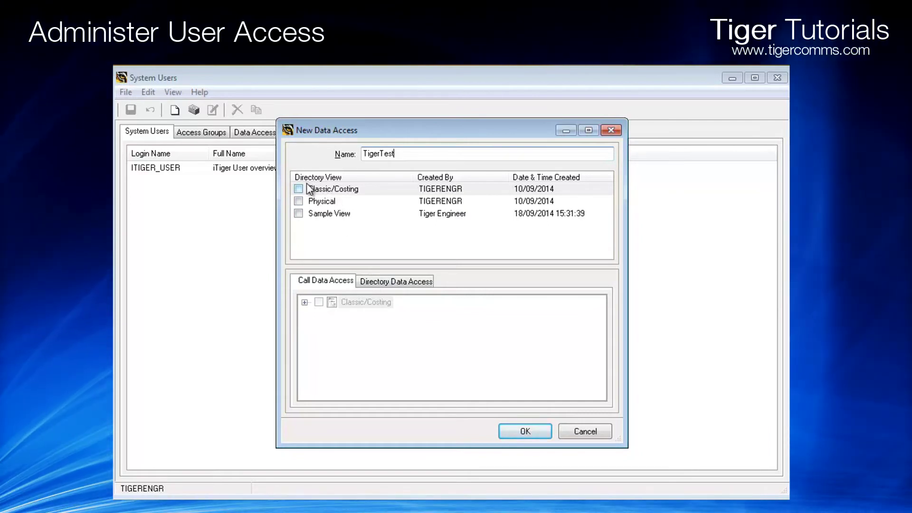
left_click(299, 214)
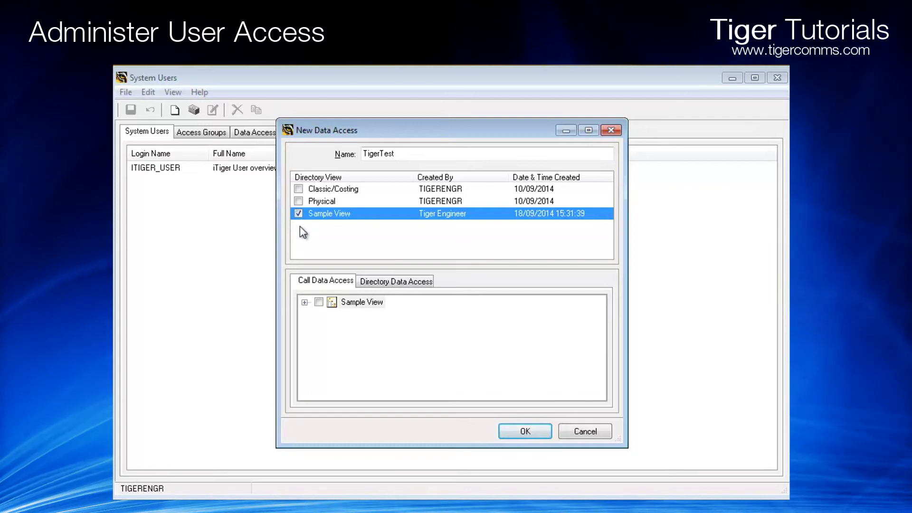
left_click(304, 302)
left_click(316, 314)
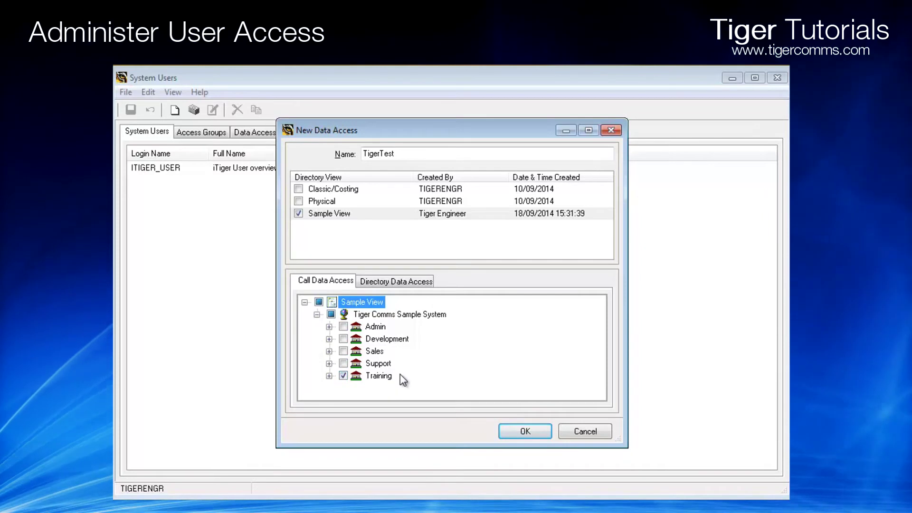
left_click(392, 281)
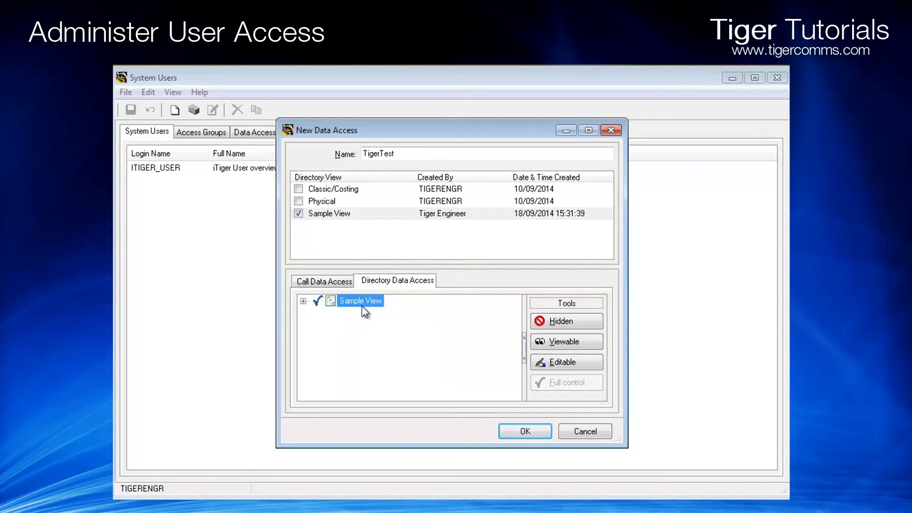
Hide all Sample View directory data except Training, make Training viewable only, and save
left_click(303, 301)
left_click(315, 313)
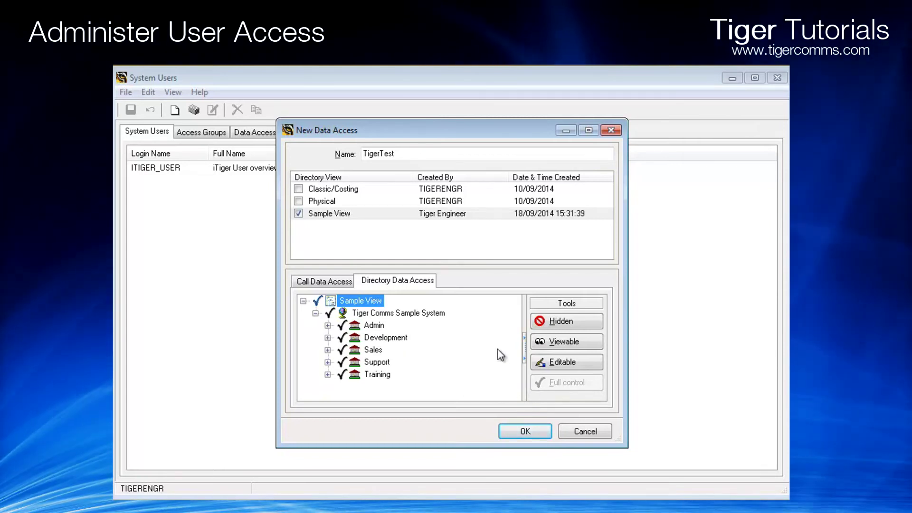
left_click(562, 322)
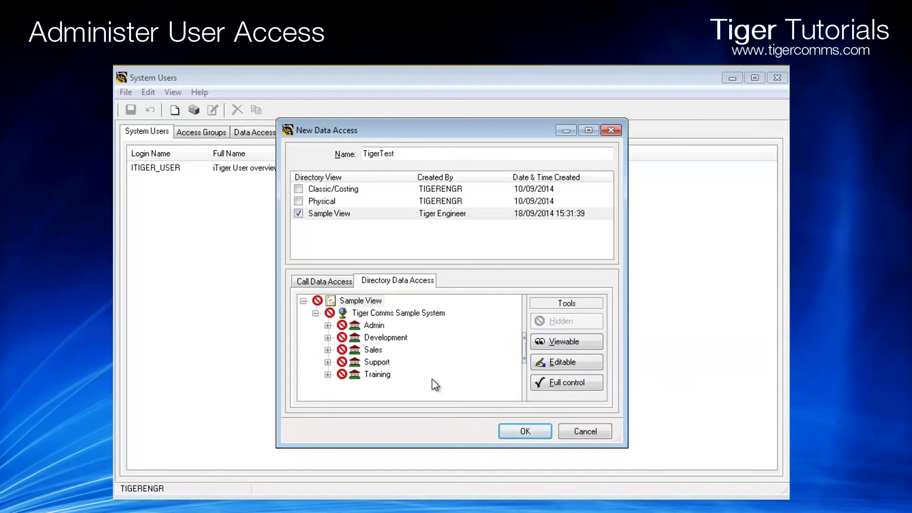
left_click(378, 374)
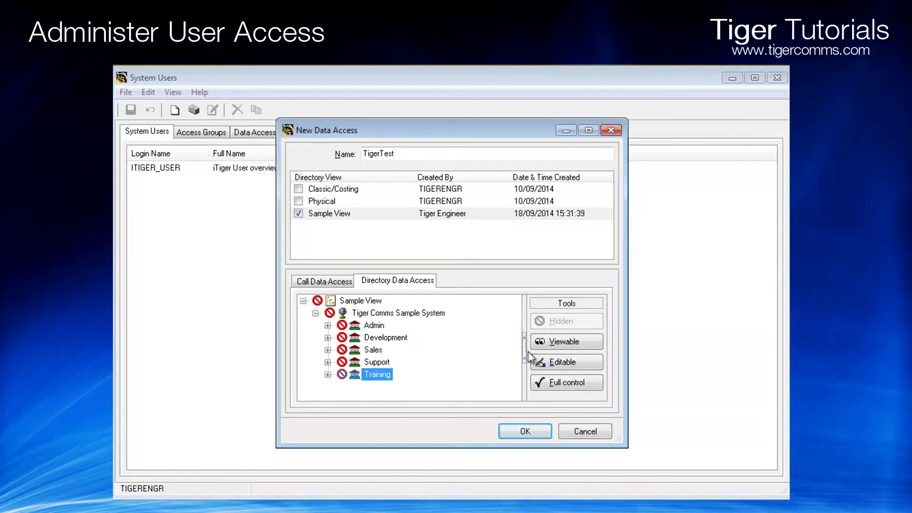
left_click(561, 344)
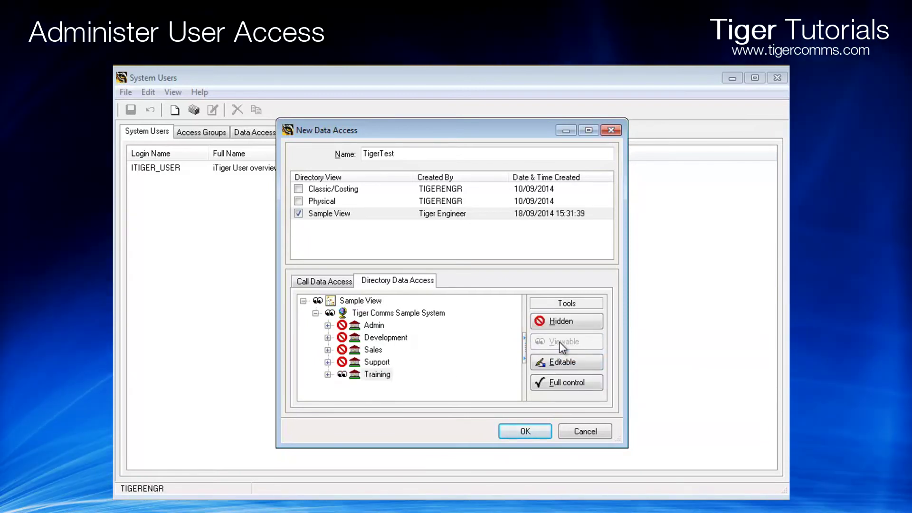
left_click(527, 430)
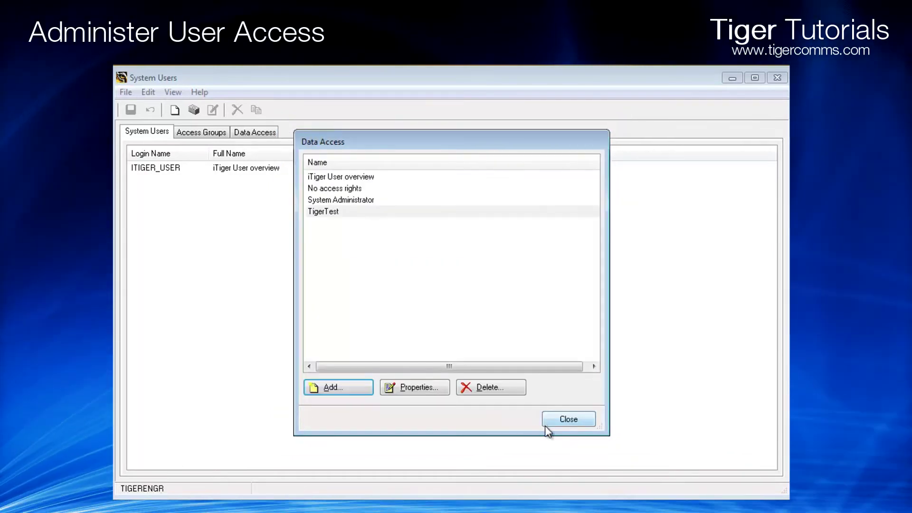
Create the user with TigerTest access group and data access, confirming the password, and save
left_click(562, 420)
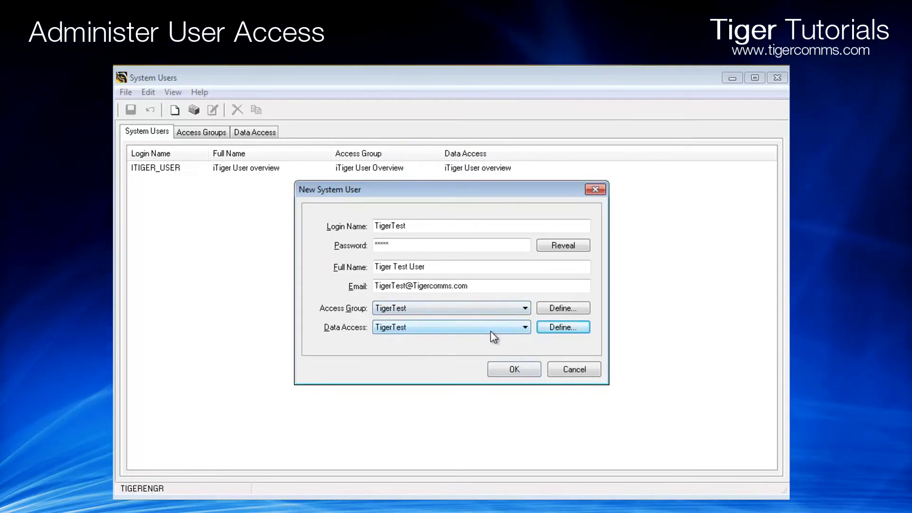
left_click(514, 369)
type("*")
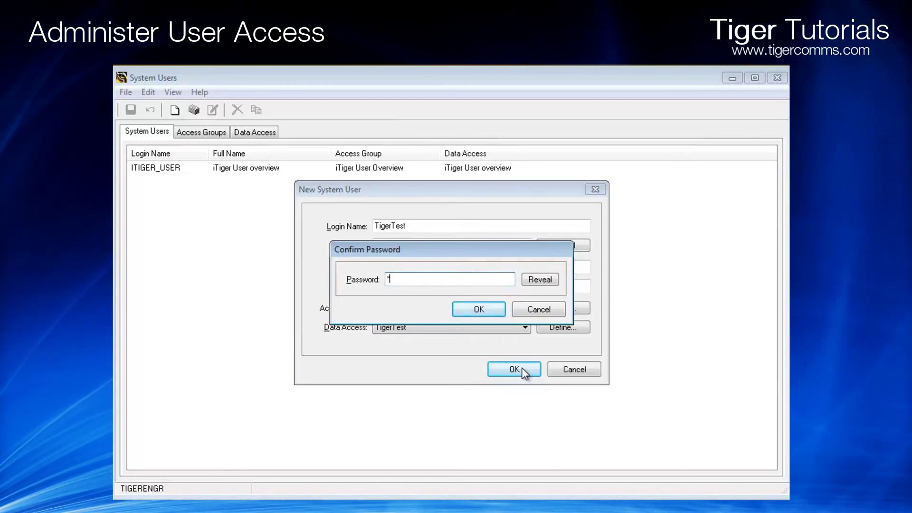
type("**")
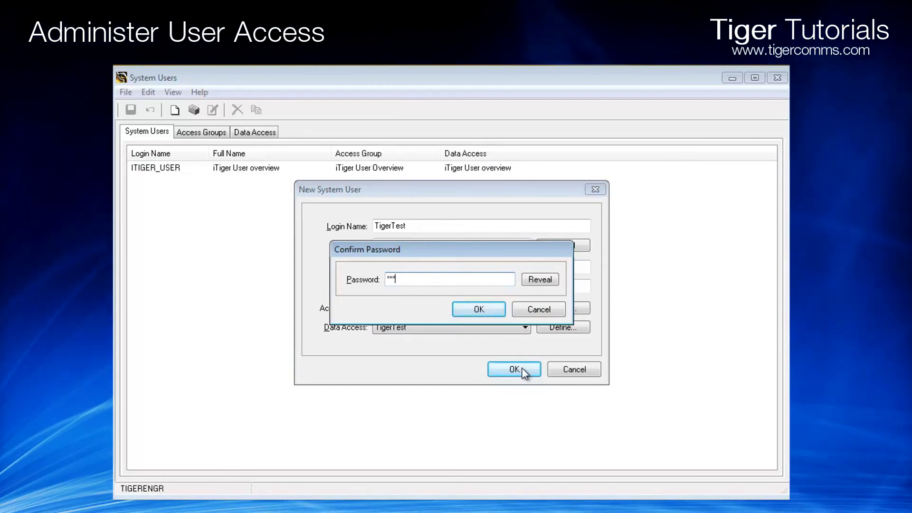
type("**")
left_click(499, 309)
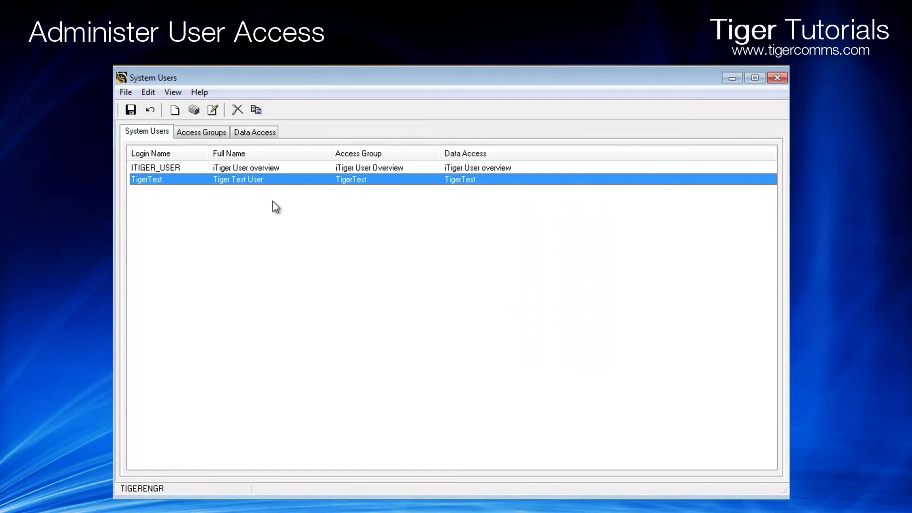
left_click(131, 111)
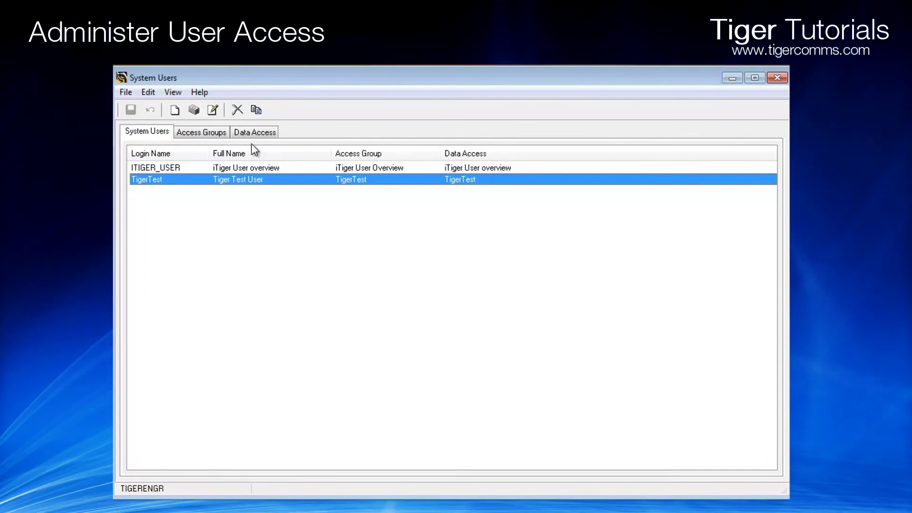
Review TigerTest's Sample View data access and access group permissions, then return to System Users
left_click(262, 134)
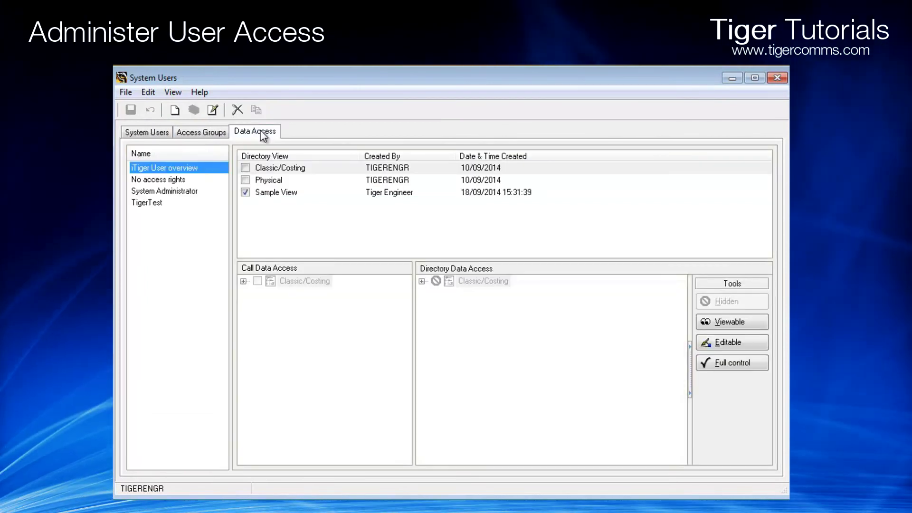
left_click(154, 205)
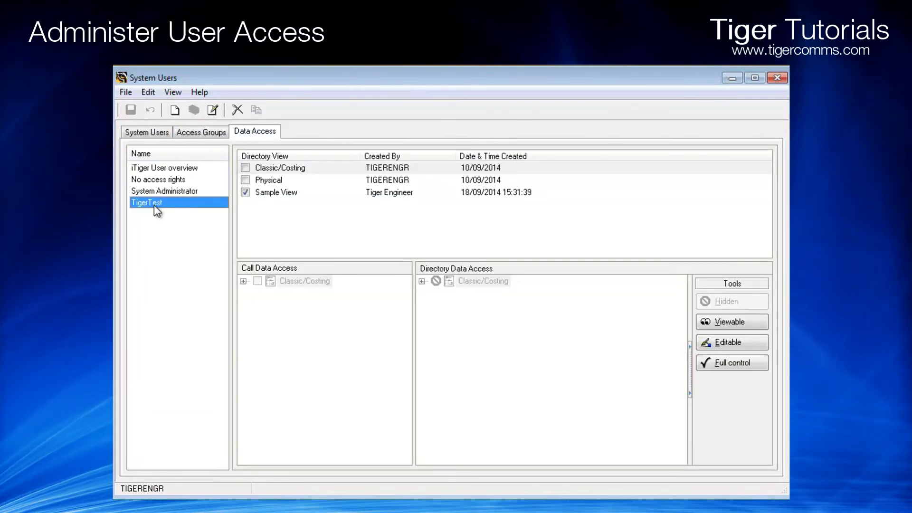
left_click(283, 192)
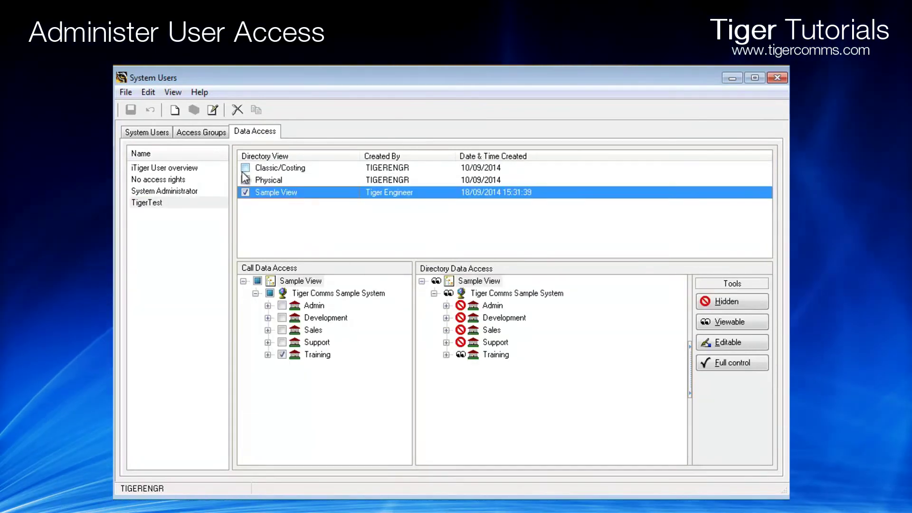
left_click(212, 135)
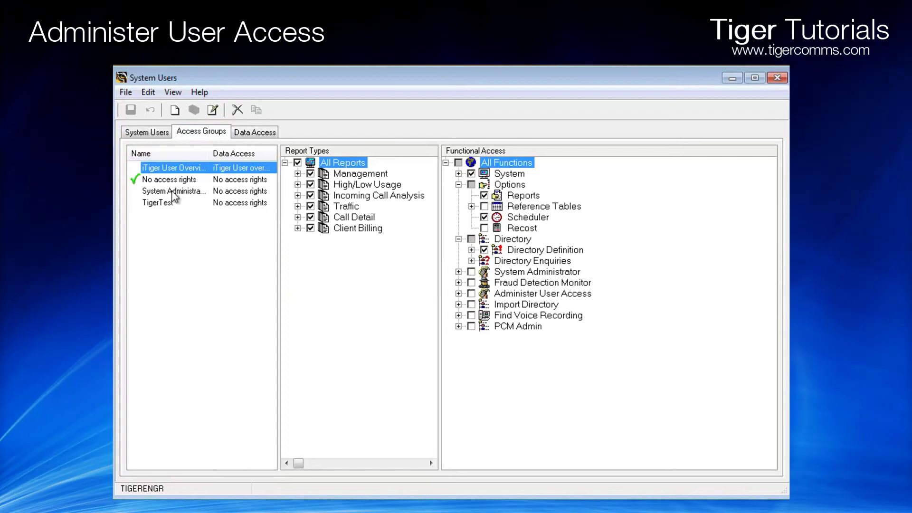
left_click(161, 203)
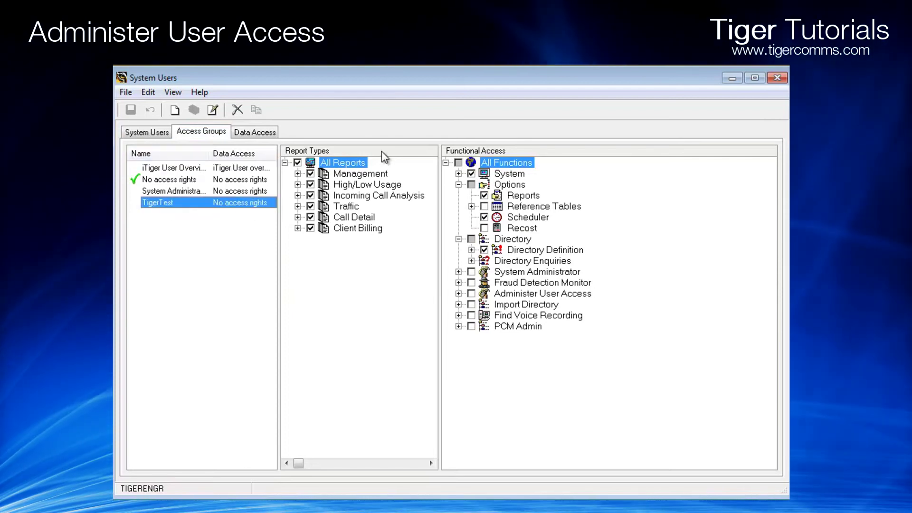
left_click(157, 132)
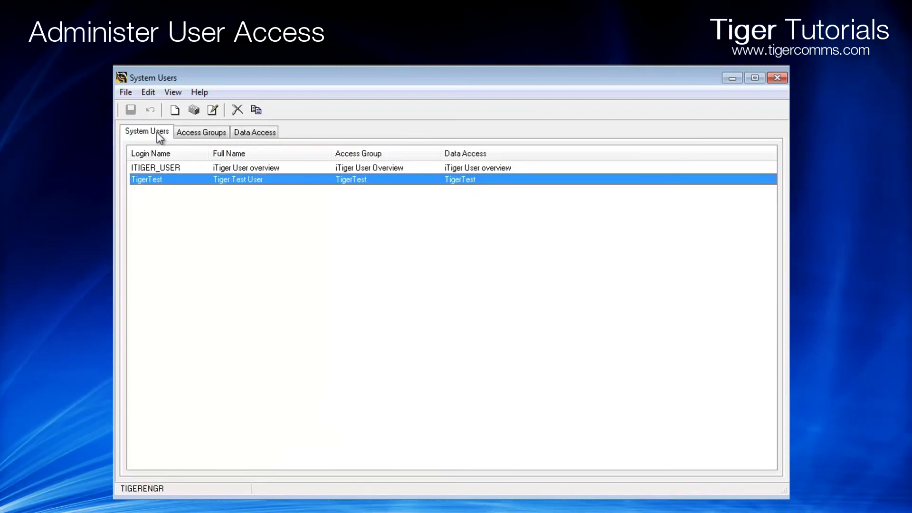
Start adding multiple users and enter the logins Test1, Test2 and Test3, one per line
right_click(232, 215)
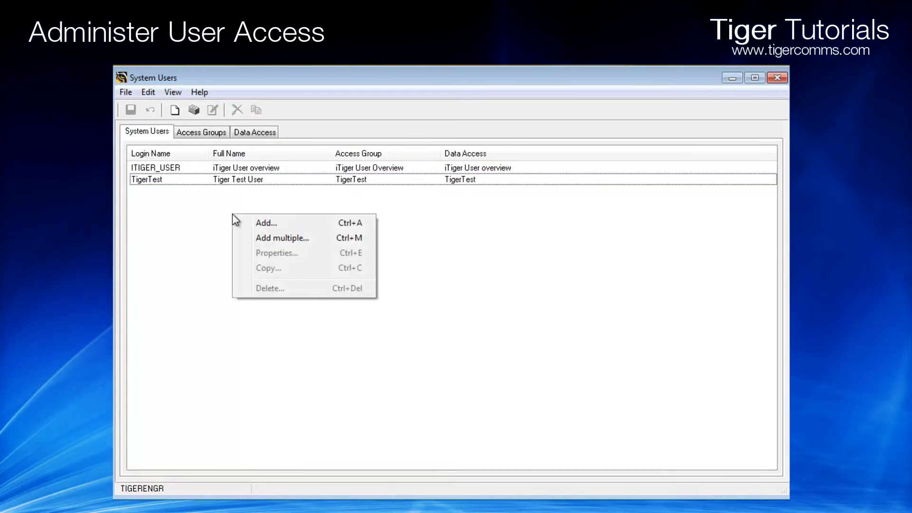
left_click(261, 238)
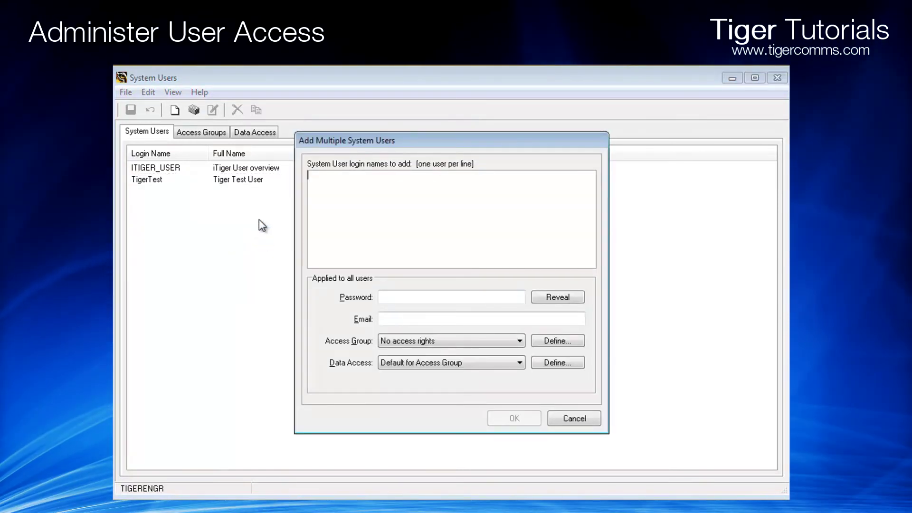
type("T")
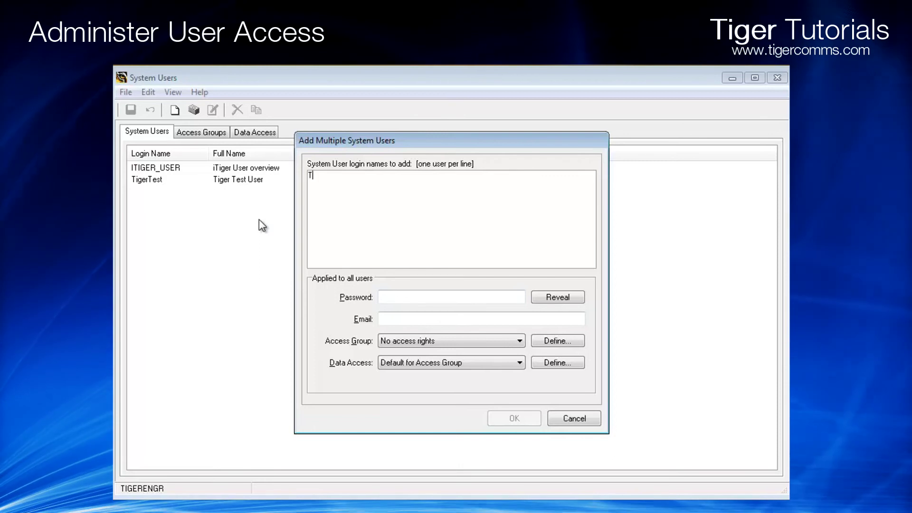
type("est1")
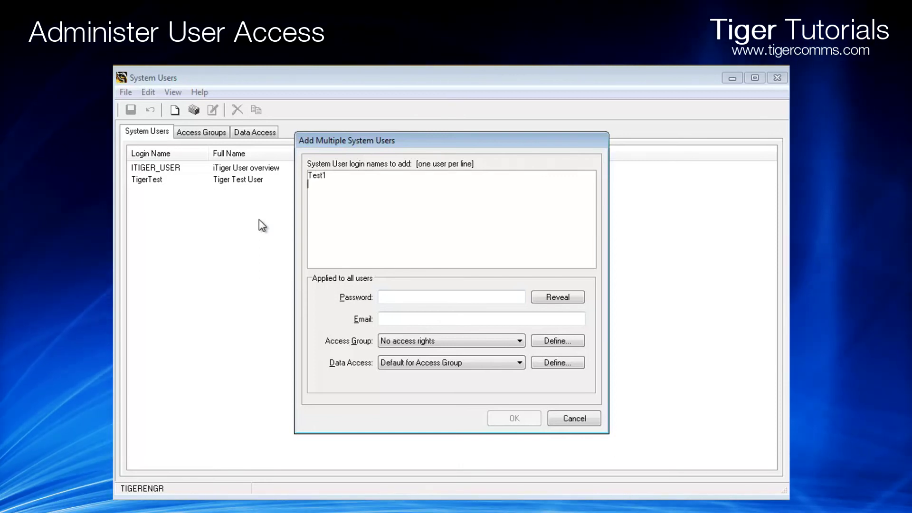
key("Return")
type("Test2")
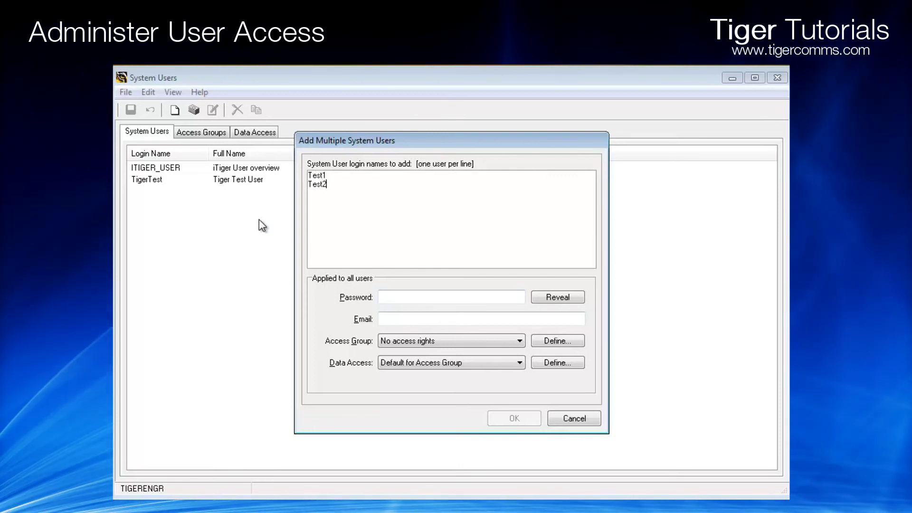
key("Return")
type("Test3")
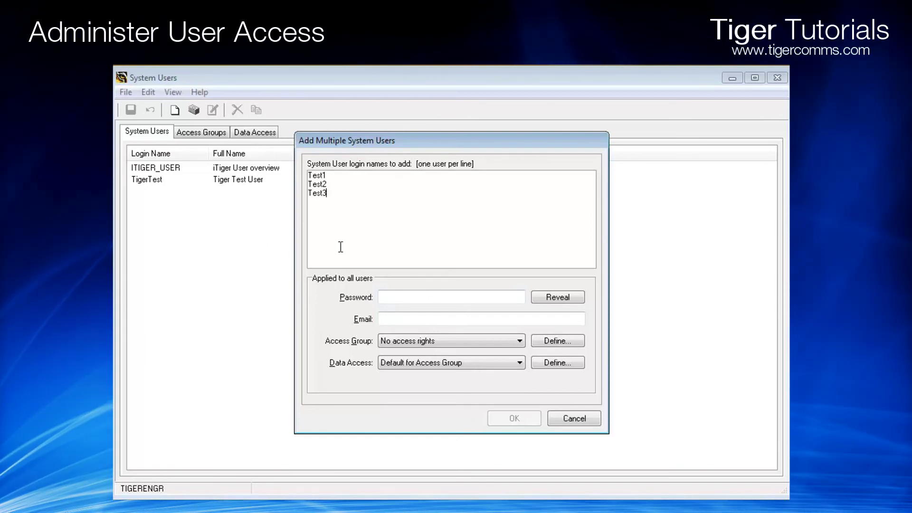
Enter the shared password, checking it once, and the shared e-mail address for all three users
left_click(397, 295)
type("**")
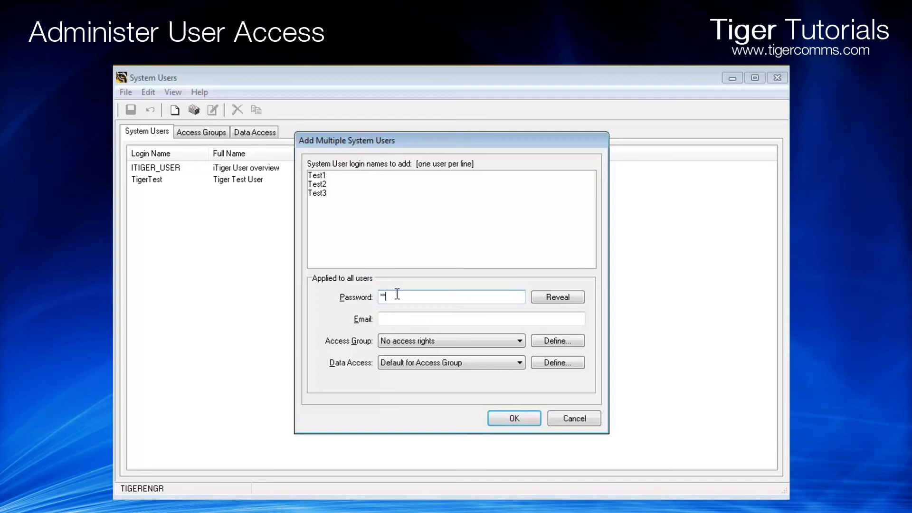
type("ger")
left_click_drag(537, 298, 535, 298)
left_click(514, 316)
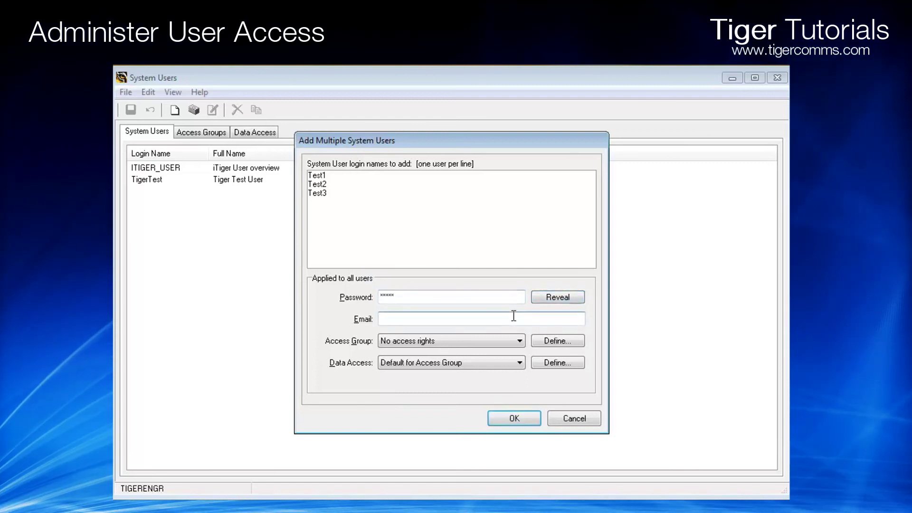
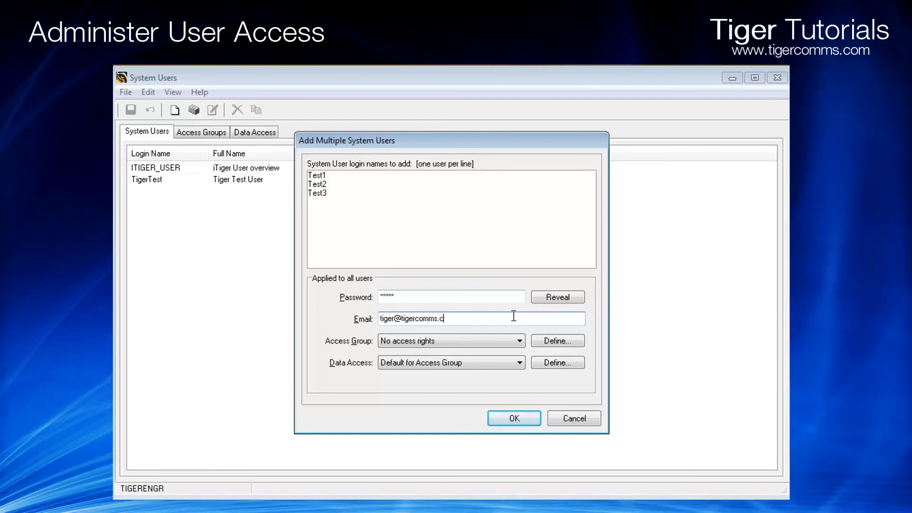
Set both Access Group and Data Access to System Administrator for the new users
left_click(519, 340)
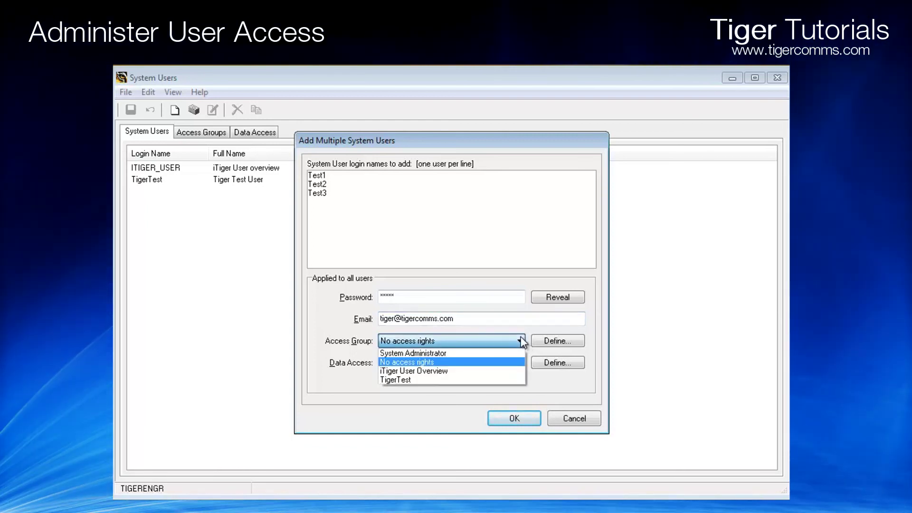
left_click(488, 355)
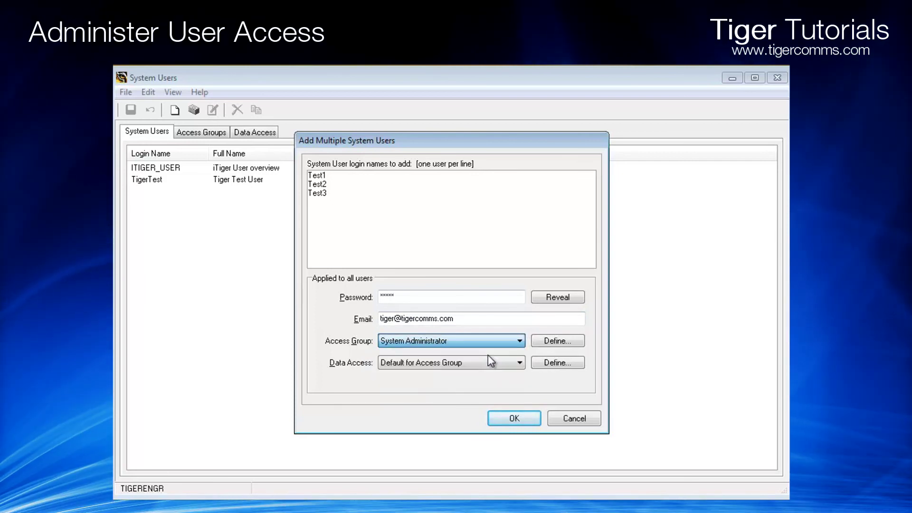
left_click(490, 359)
left_click(491, 373)
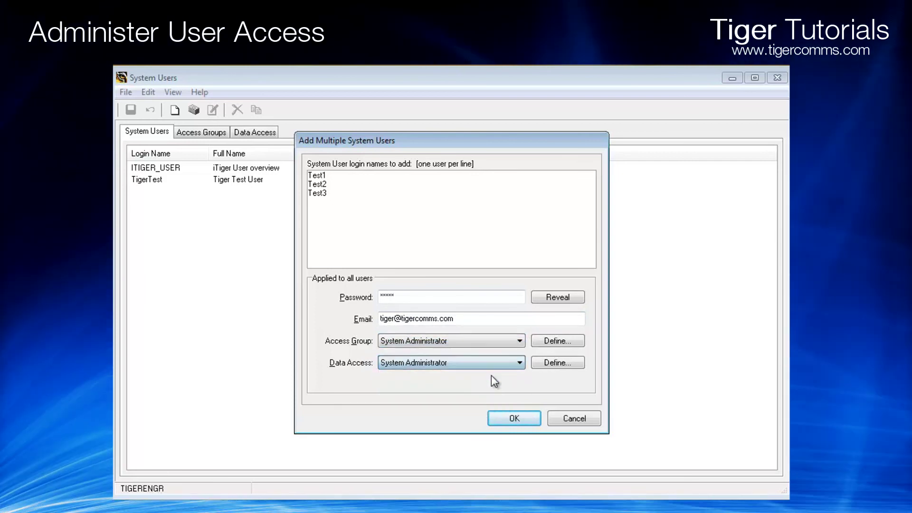
Create the three users, confirm the password, and save the user list
left_click(516, 420)
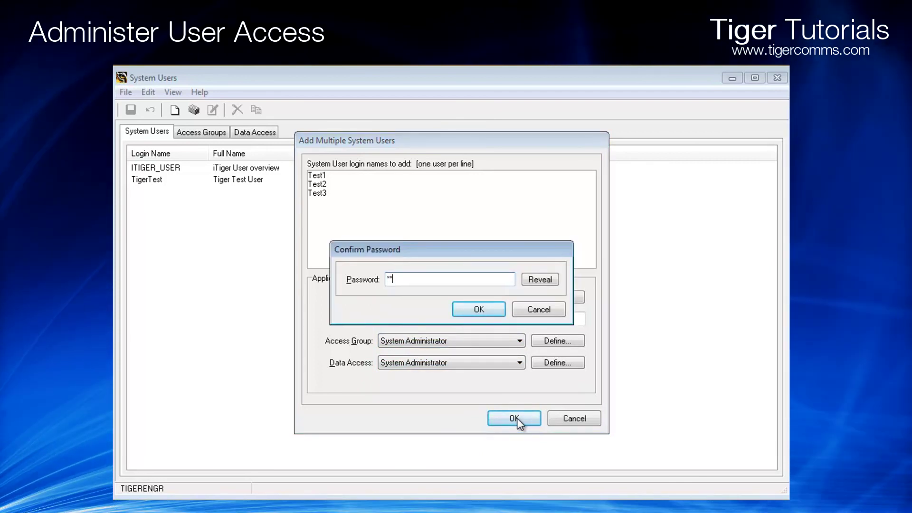
left_click(490, 309)
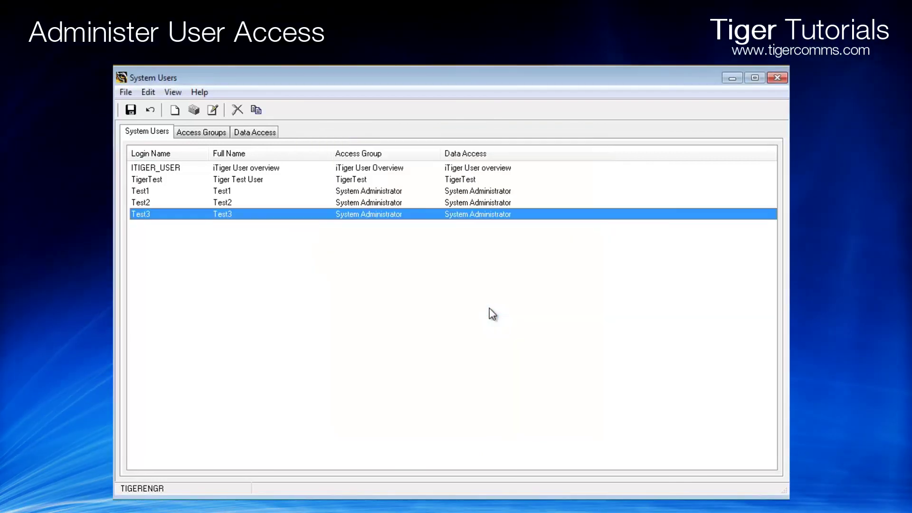
left_click(131, 110)
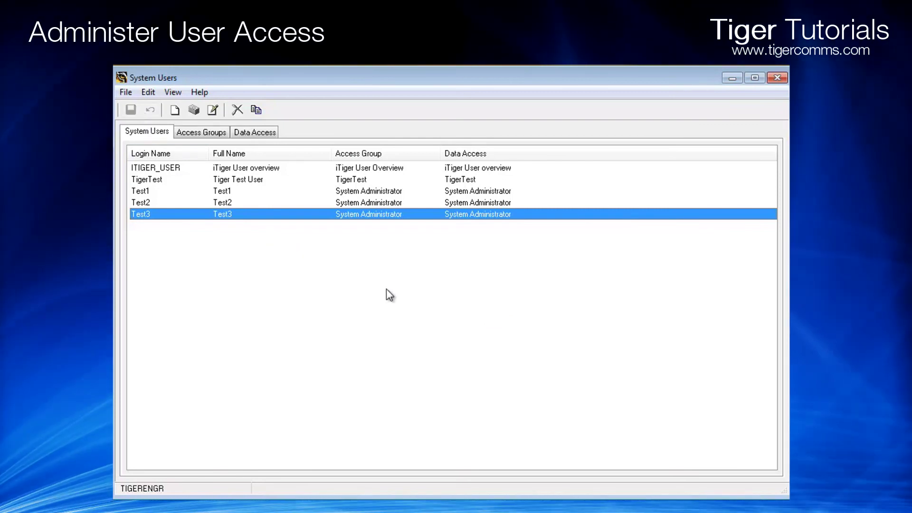